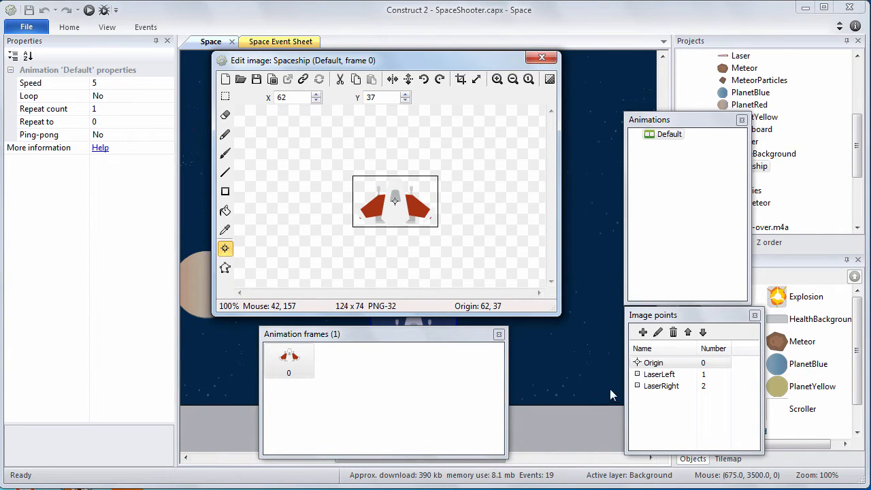
Examine the LaserLeft and LaserRight image points of the Spaceship sprite and close its image editor.
click(660, 374)
click(664, 385)
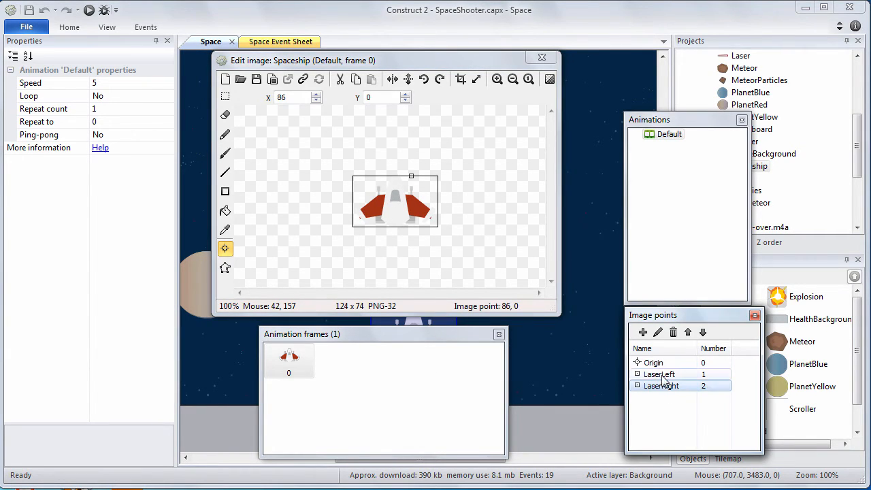
click(661, 374)
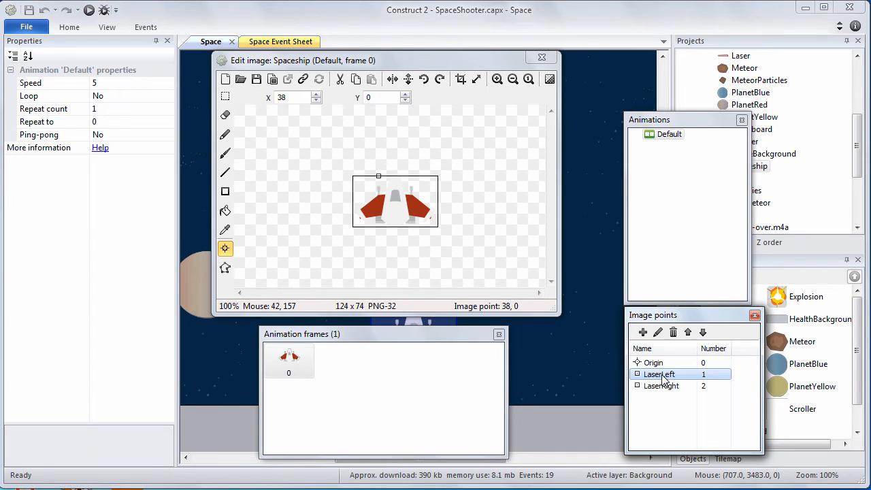
click(541, 58)
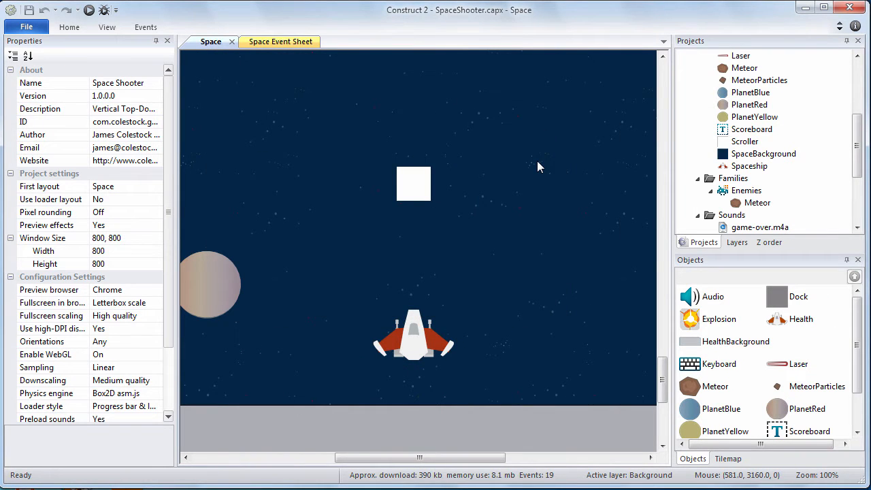
Launch Kenney Studio from the desktop and start a new design from the spaceship_top template.
key(super+d)
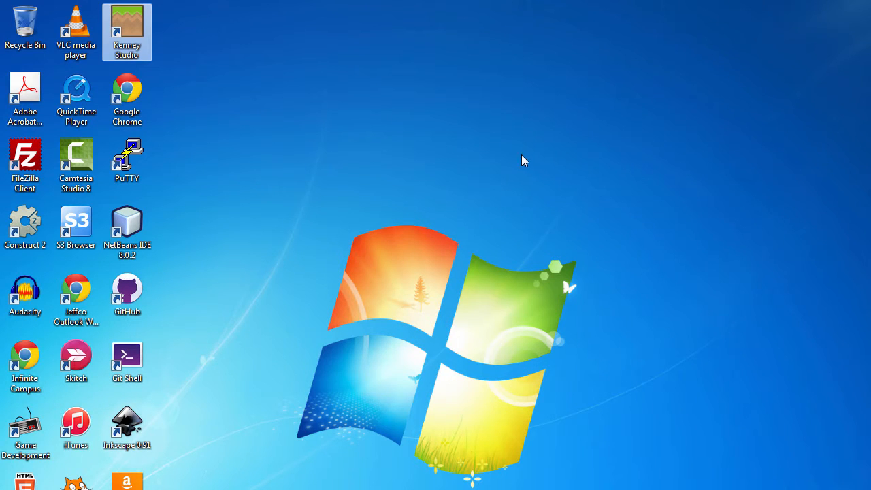
double_click(138, 39)
drag(318, 130, 348, 49)
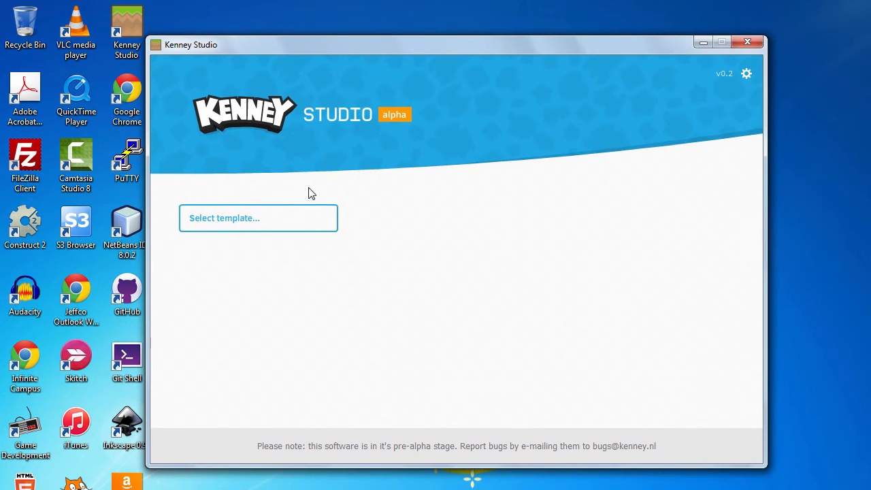
click(303, 220)
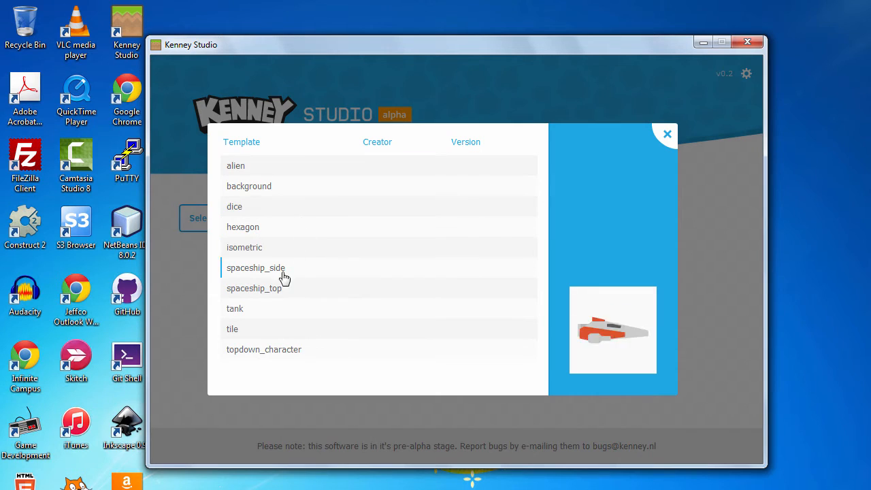
click(276, 291)
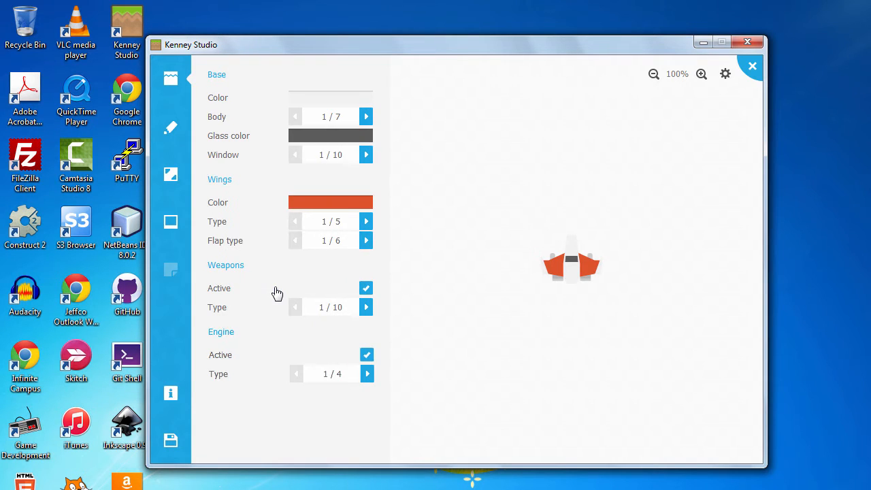
Set the spaceship's body to style 7 of 7 with the preview enlarged to 160%.
click(365, 117)
click(365, 117)
click(366, 117)
click(701, 75)
click(702, 74)
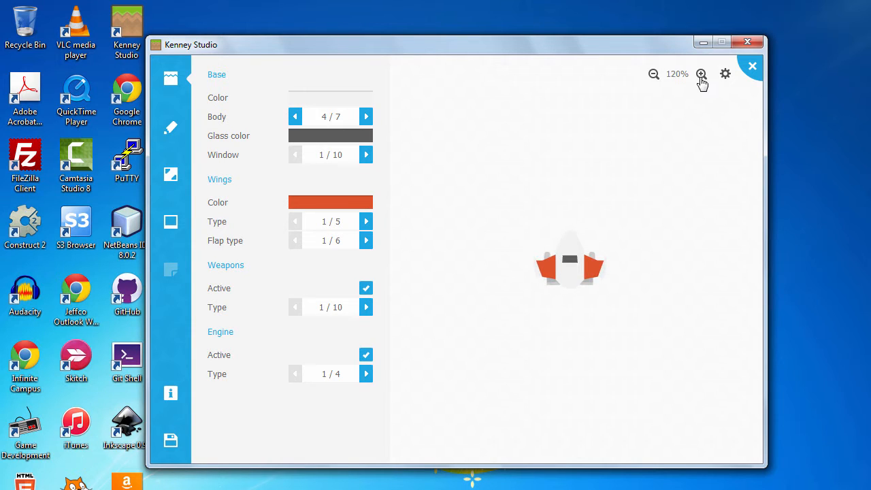
click(701, 75)
click(701, 75)
click(701, 75)
click(702, 75)
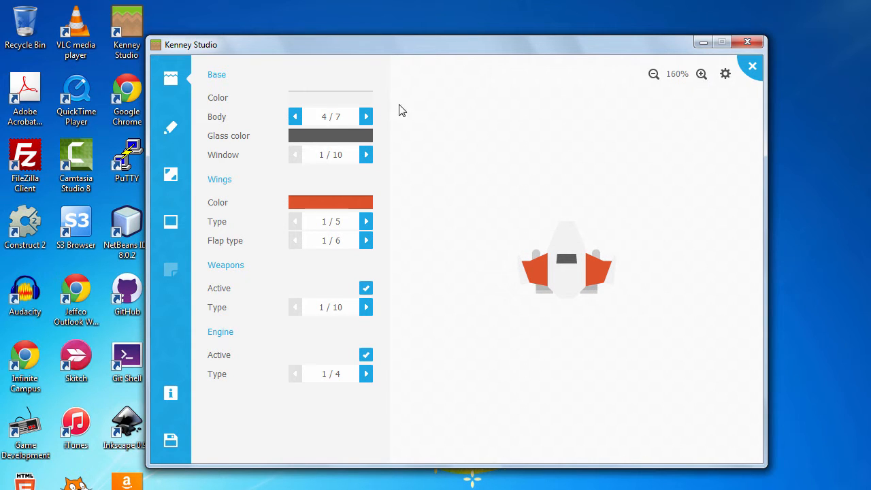
click(366, 117)
click(366, 117)
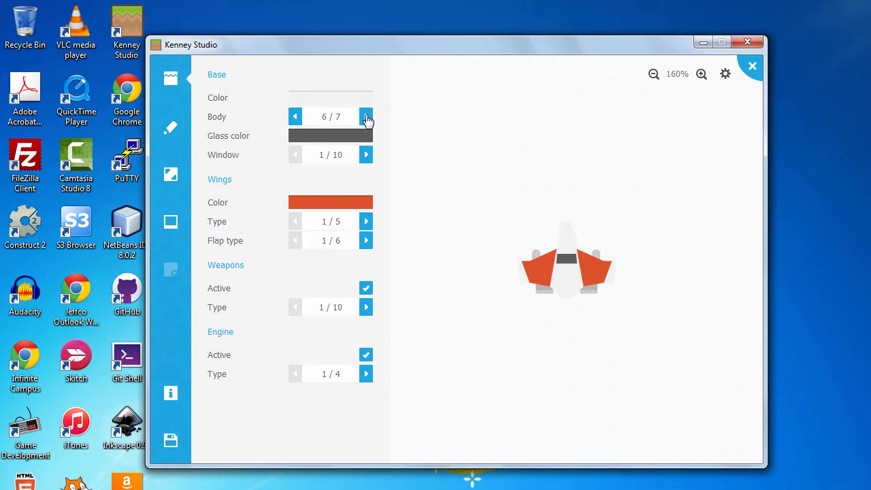
click(366, 117)
Set the spaceship's glass color to dark gray 3d3d3d and its window to style 5 of 10.
click(356, 134)
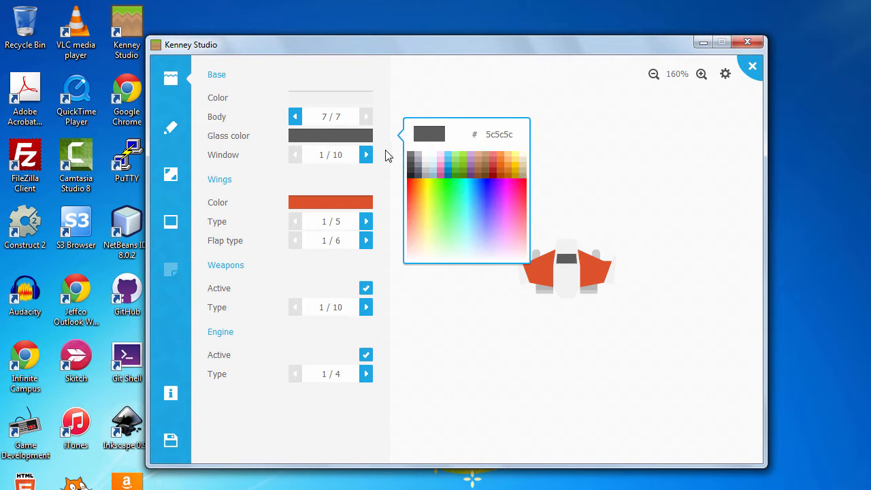
click(410, 170)
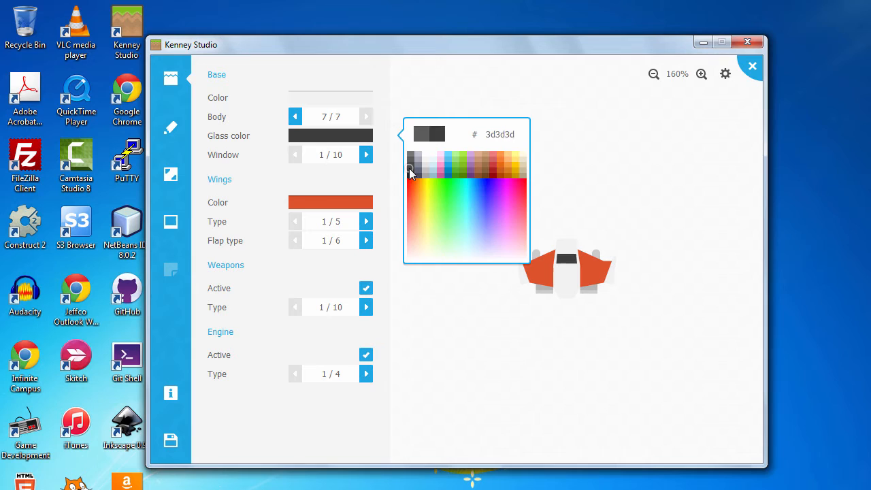
click(366, 156)
click(365, 156)
click(366, 156)
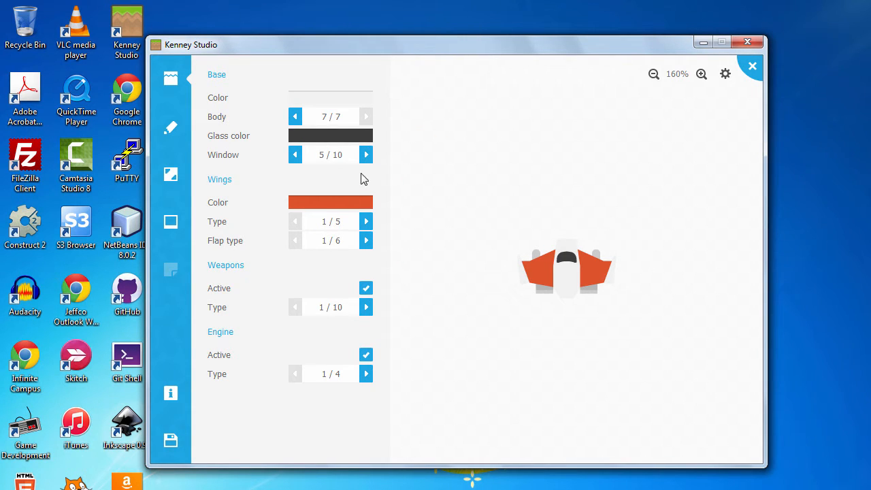
Set the wing color to purple 683e7a from the color swatches.
click(351, 202)
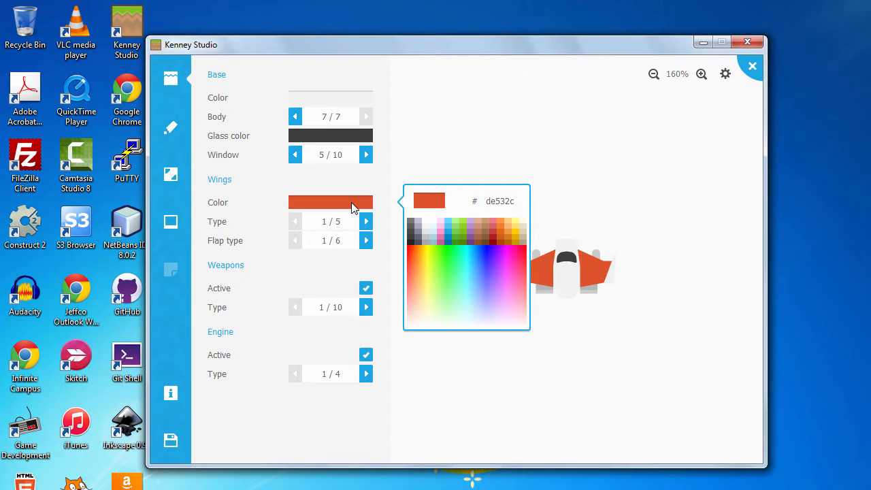
click(470, 242)
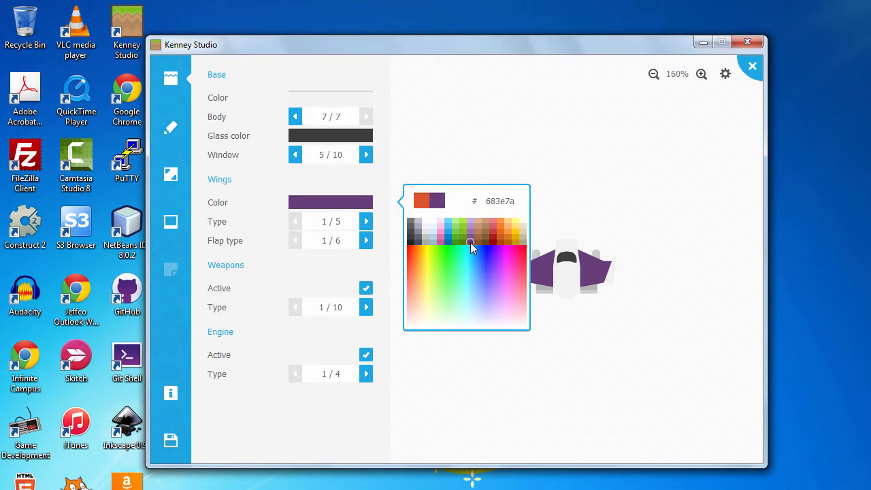
click(362, 226)
click(362, 226)
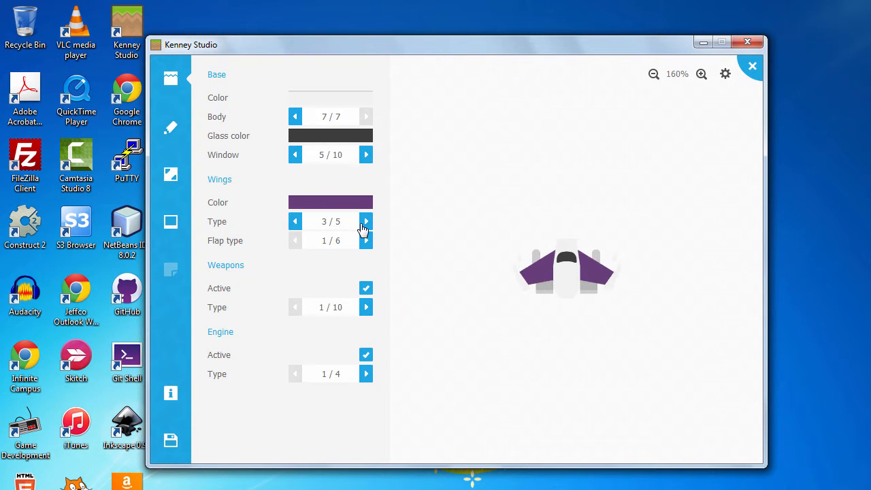
click(362, 226)
click(362, 225)
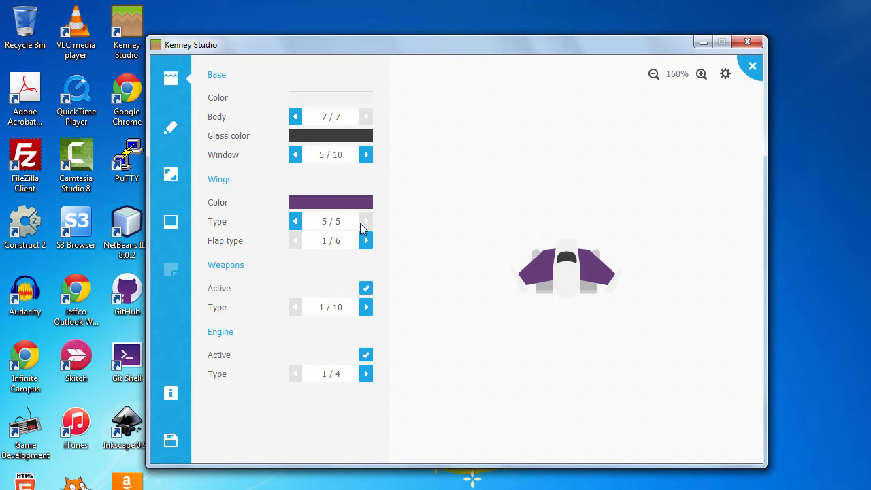
click(296, 224)
click(295, 225)
click(295, 225)
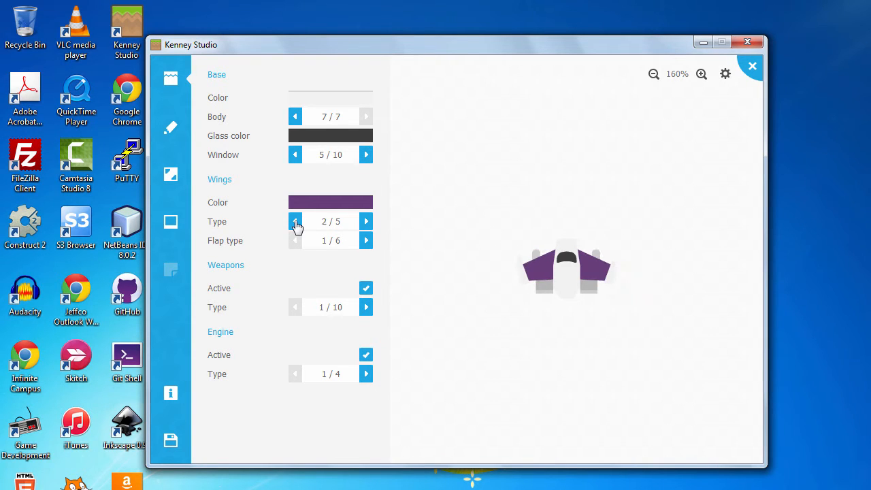
click(296, 225)
Try the flap styles on the wings and set the flap type to 3 of 6.
click(367, 242)
click(366, 241)
click(367, 242)
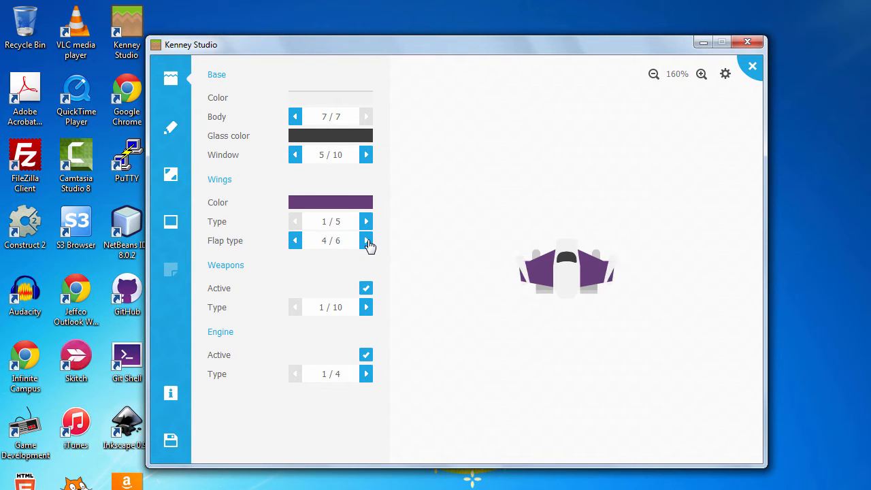
click(367, 241)
click(366, 243)
click(297, 245)
click(296, 245)
click(296, 245)
click(365, 289)
click(365, 289)
click(366, 310)
click(366, 310)
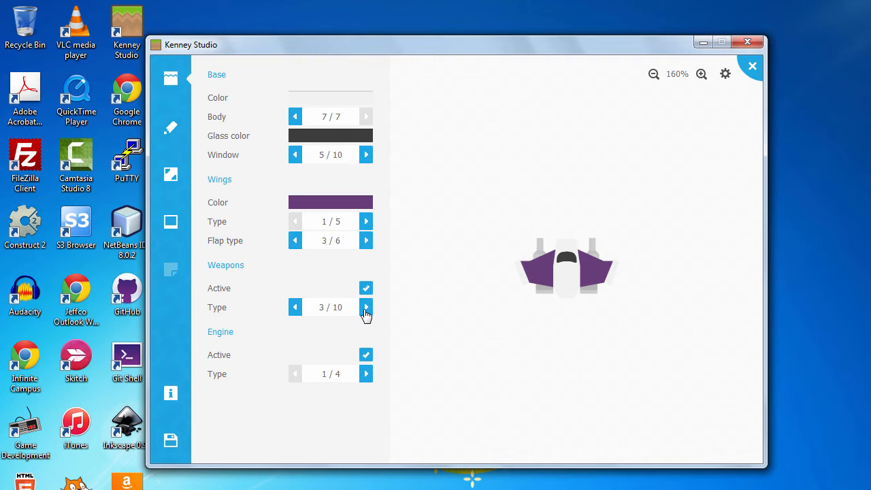
click(294, 307)
click(294, 312)
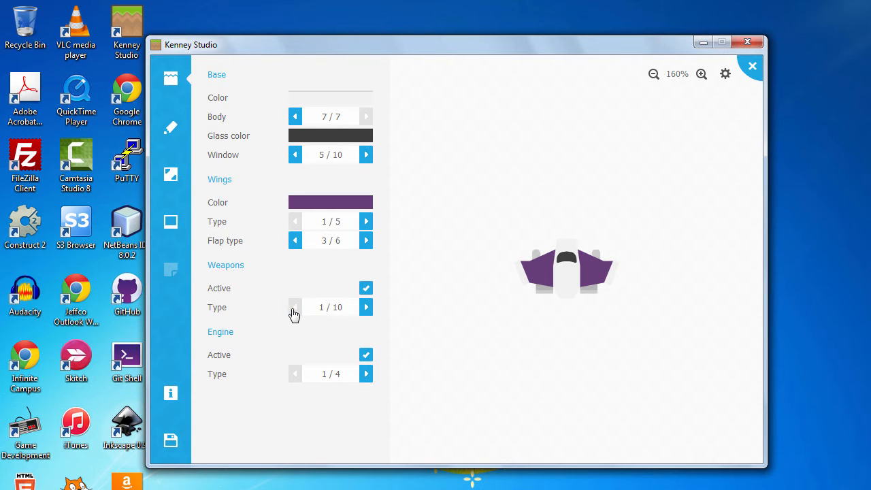
Set the spaceship's weapons type to 7 of 10.
click(366, 310)
click(366, 310)
click(366, 310)
click(366, 310)
click(366, 307)
click(366, 307)
Keep the engine active and set its type to 3 of 4.
click(365, 354)
click(366, 354)
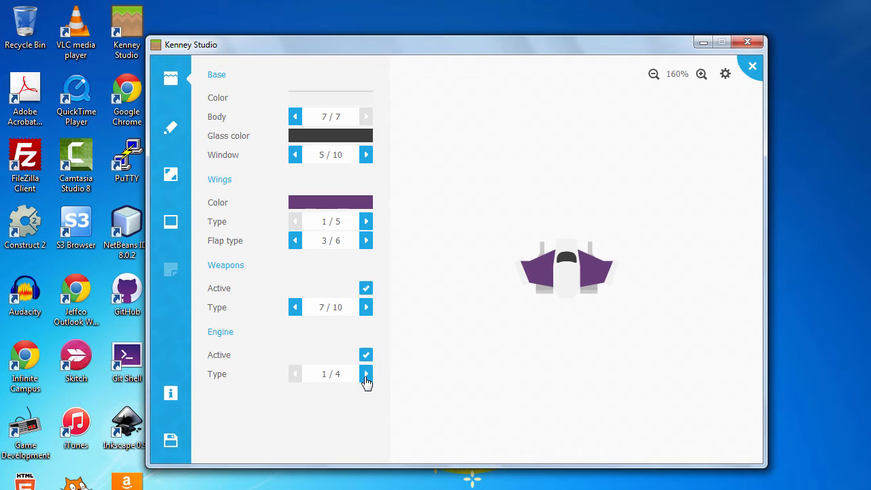
click(365, 376)
click(366, 376)
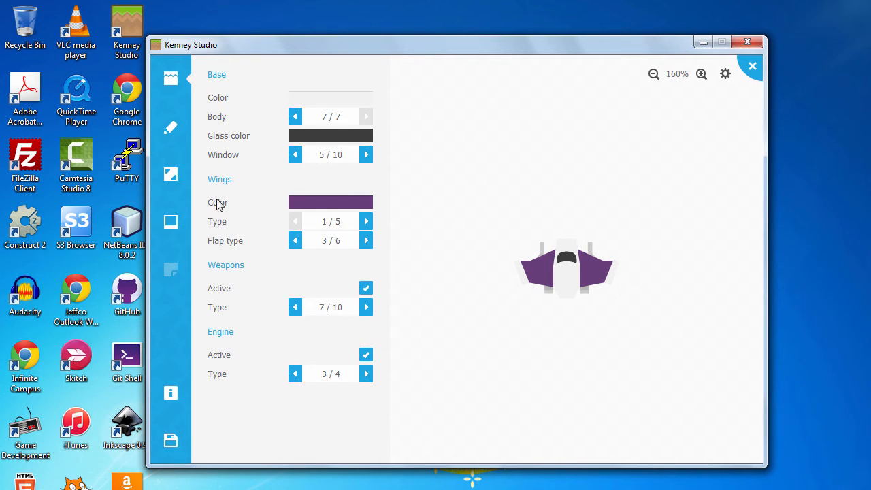
Resize the spaceship image to a width of 124 px and a height of 74 px.
click(171, 128)
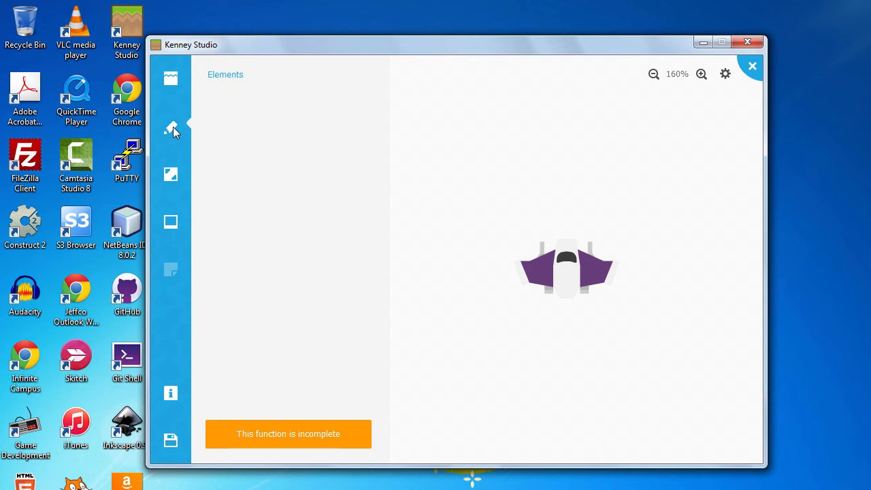
click(170, 178)
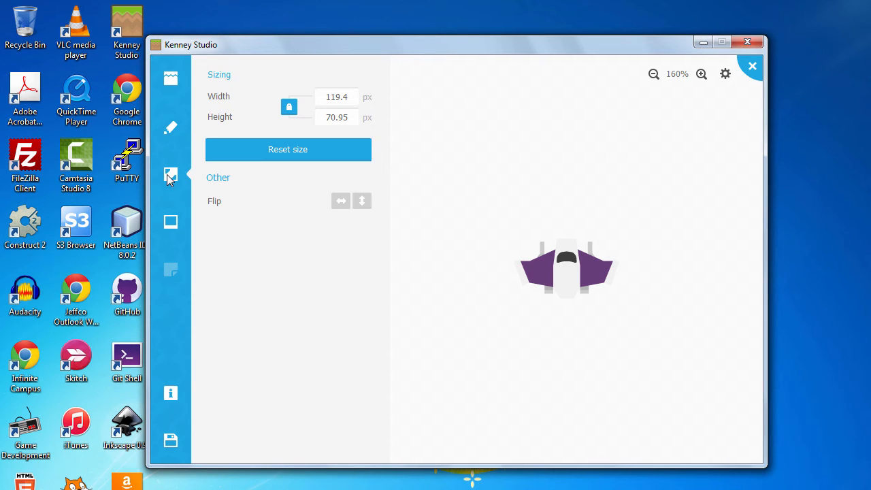
drag(352, 100, 285, 90)
text(124)
key(Return)
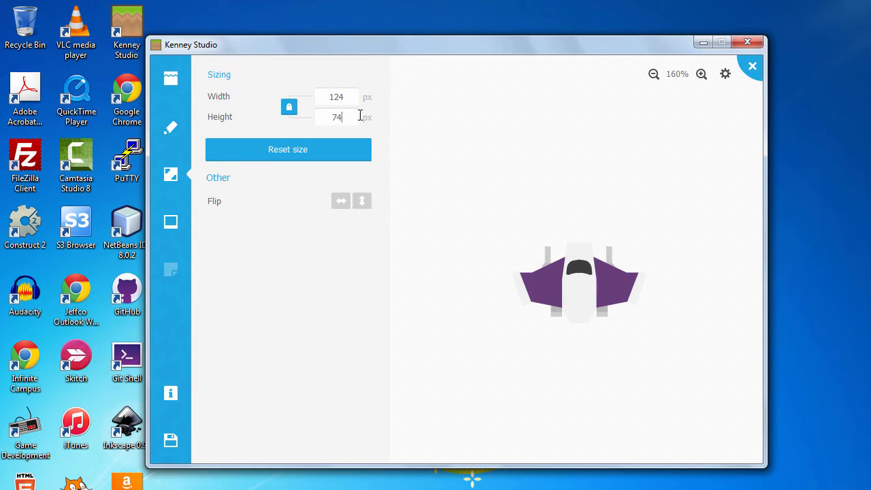
click(172, 222)
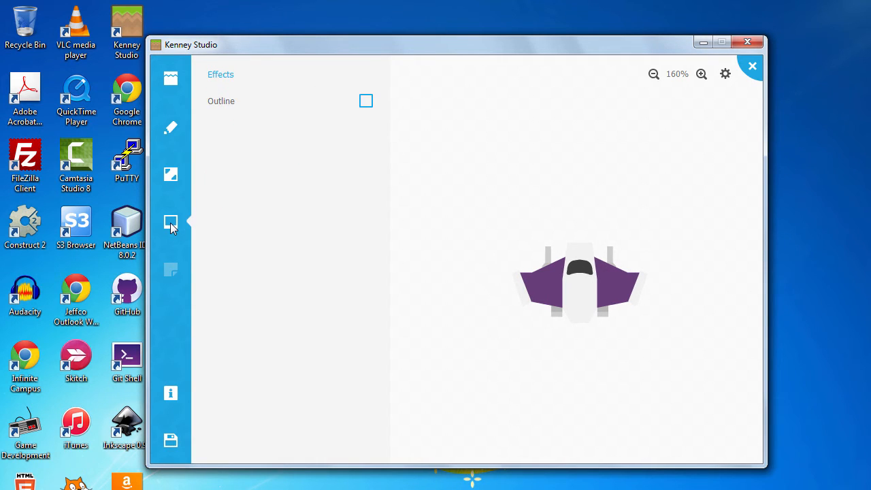
click(366, 101)
click(366, 101)
Start exporting the spaceship as a PNG and choose the GAMEDEV SpaceShooter assets folder on MY USB (E:) as the save location.
click(171, 441)
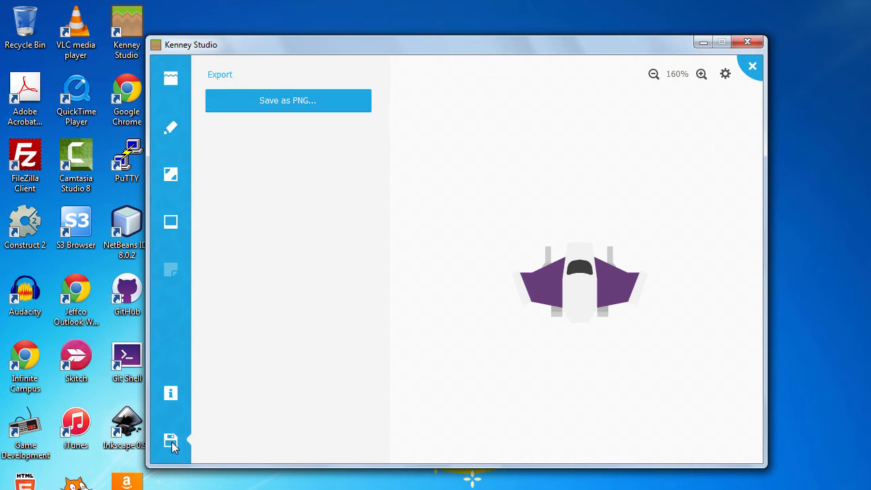
click(277, 109)
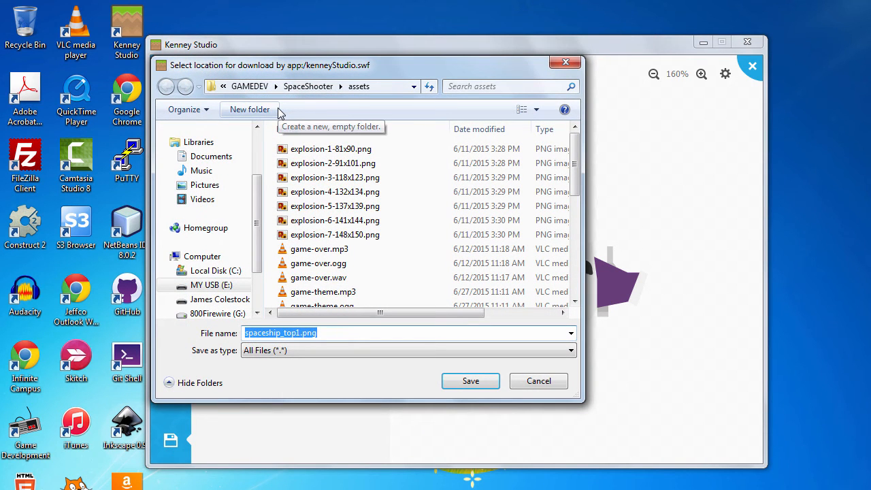
click(210, 284)
click(301, 154)
double_click(303, 156)
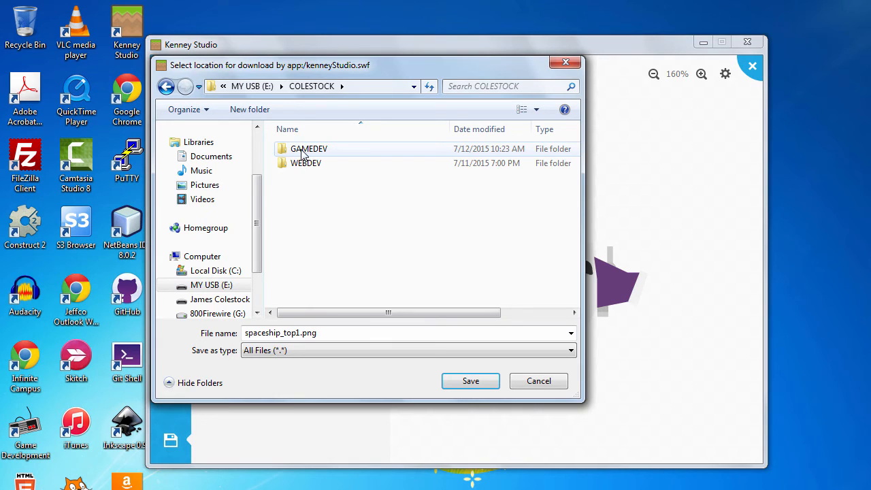
double_click(302, 149)
double_click(302, 150)
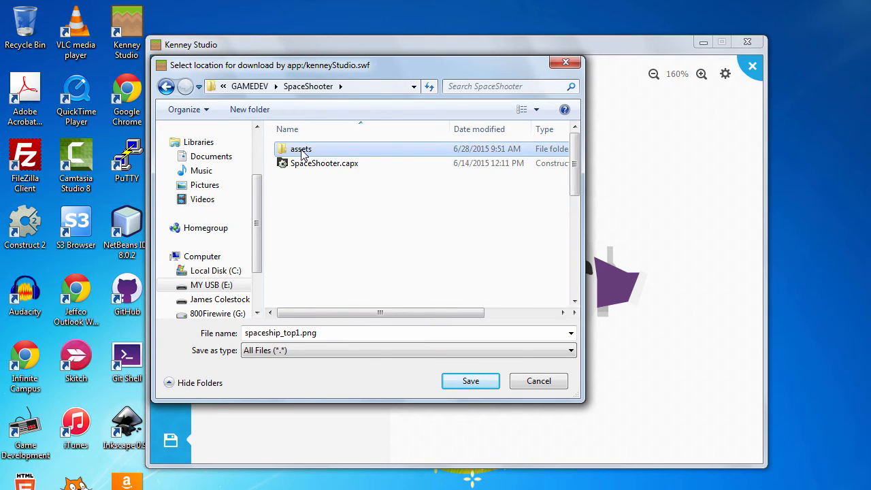
double_click(302, 150)
Name the exported image spaceship-purple-124x74.png and save it.
click(292, 333)
click(300, 333)
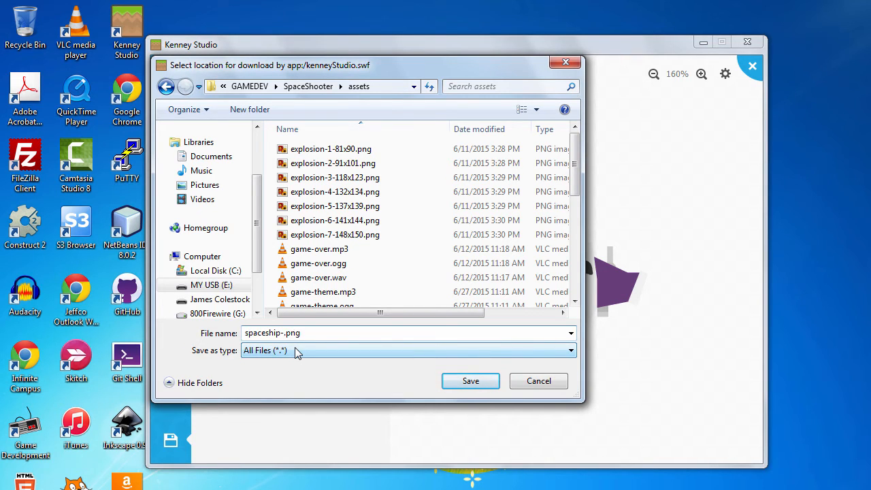
text(-purple-124x74)
click(470, 381)
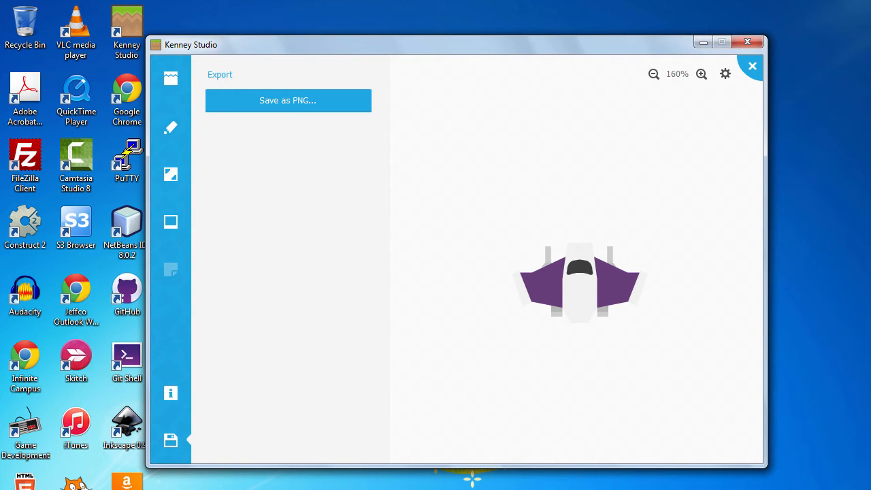
Switch to Construct 2 and replace the Spaceship sprite's image with spaceship-purple-124x74.png from the SpaceShooter assets folder.
key(alt+Tab)
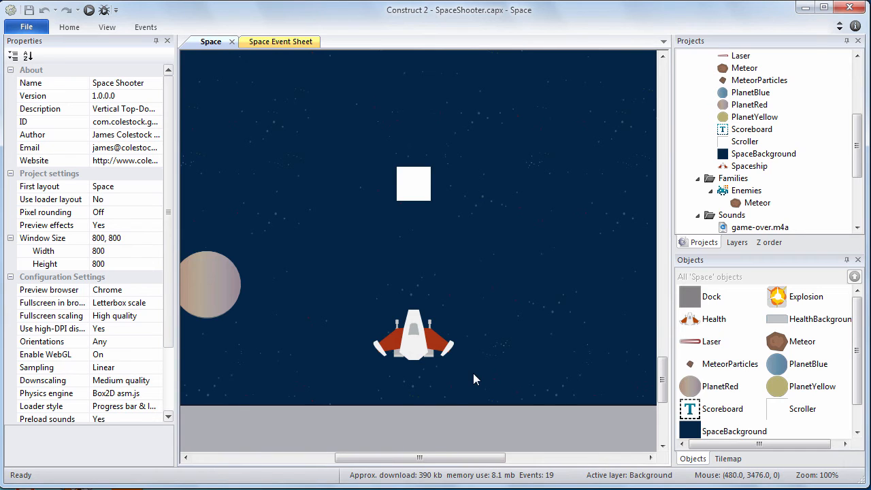
right_click(731, 166)
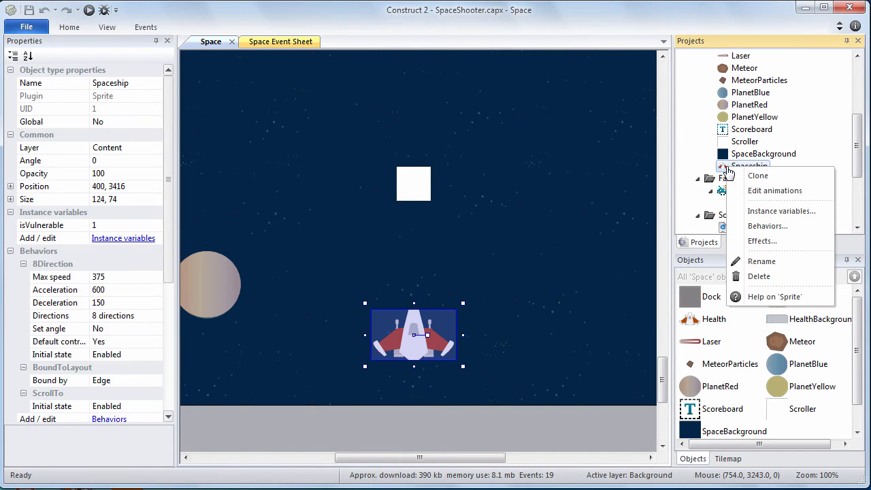
click(756, 190)
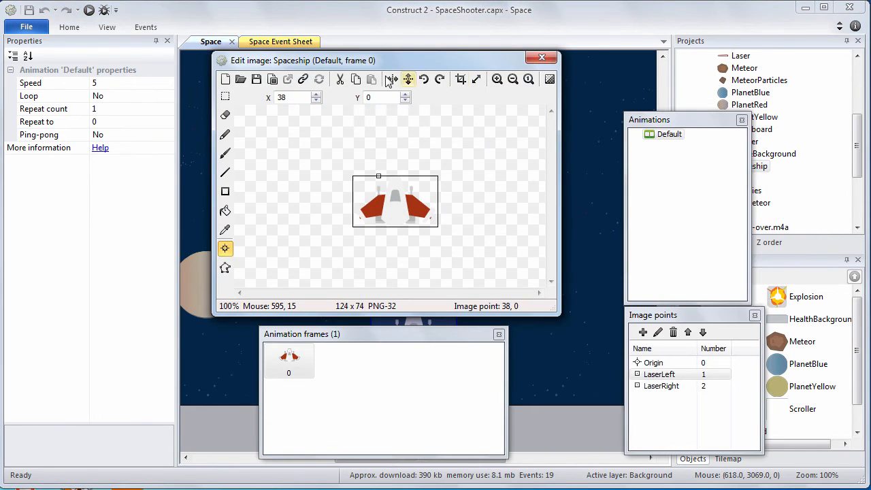
click(240, 79)
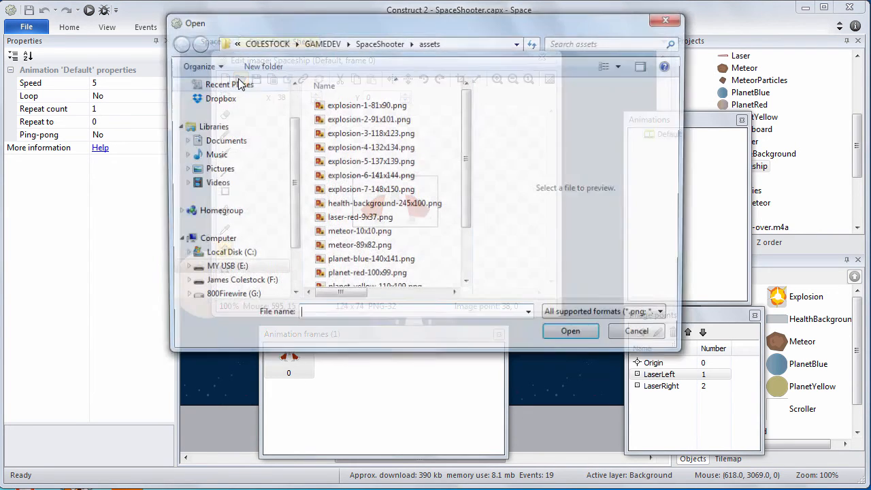
drag(468, 136, 469, 209)
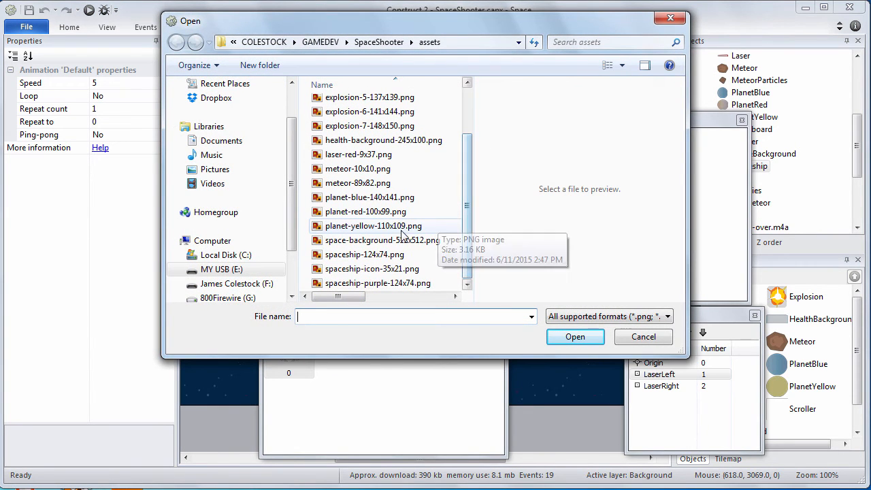
double_click(366, 282)
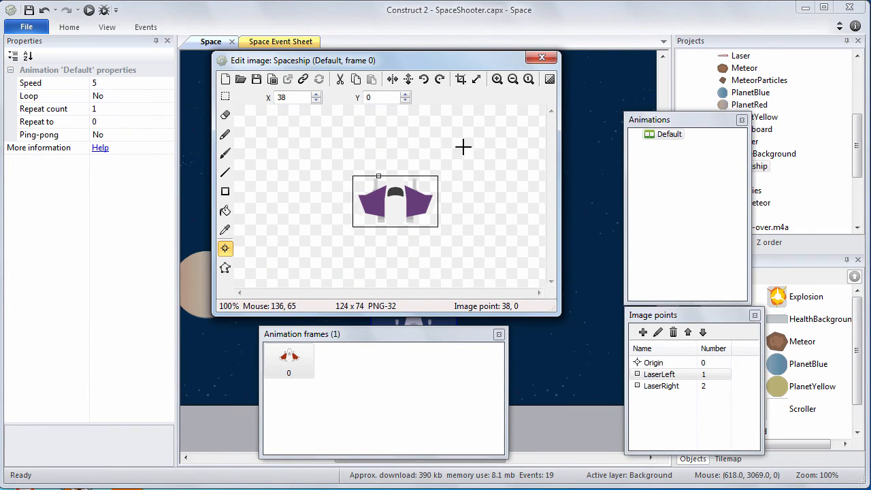
Align the LaserLeft image point with the purple ship's left gun by setting its X position to 34.
click(497, 79)
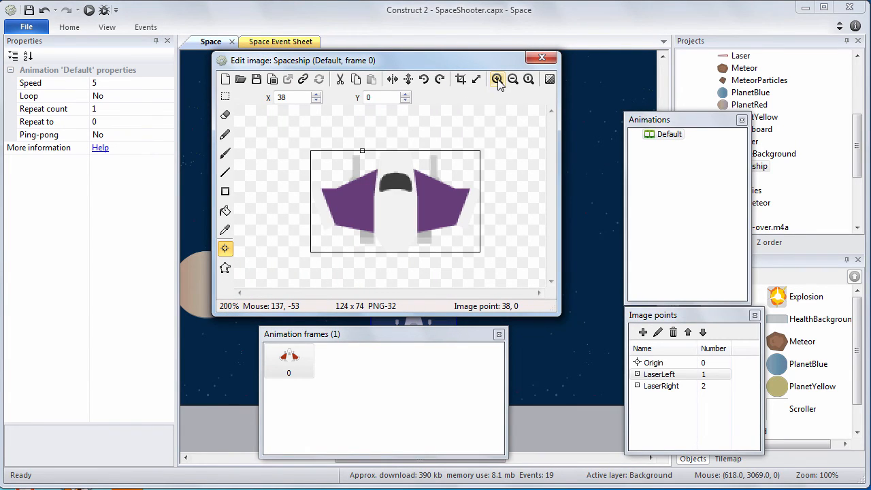
click(659, 374)
click(658, 374)
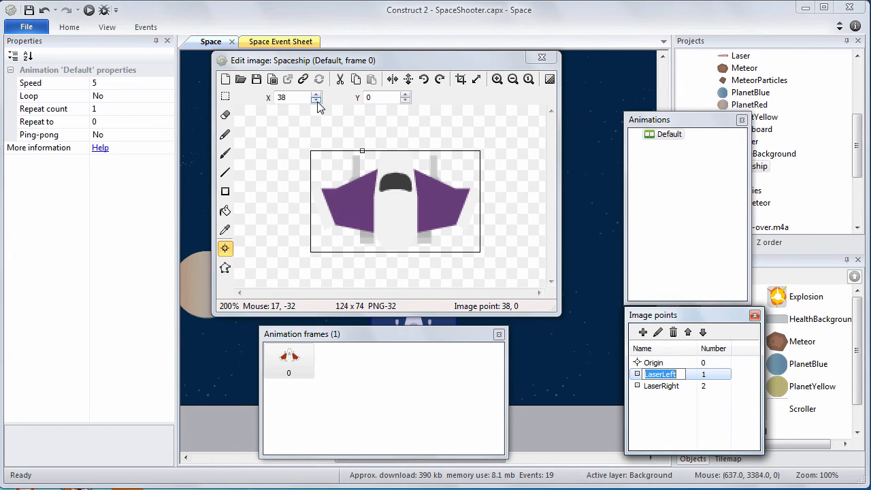
click(315, 100)
click(315, 100)
click(315, 100)
click(316, 100)
click(316, 100)
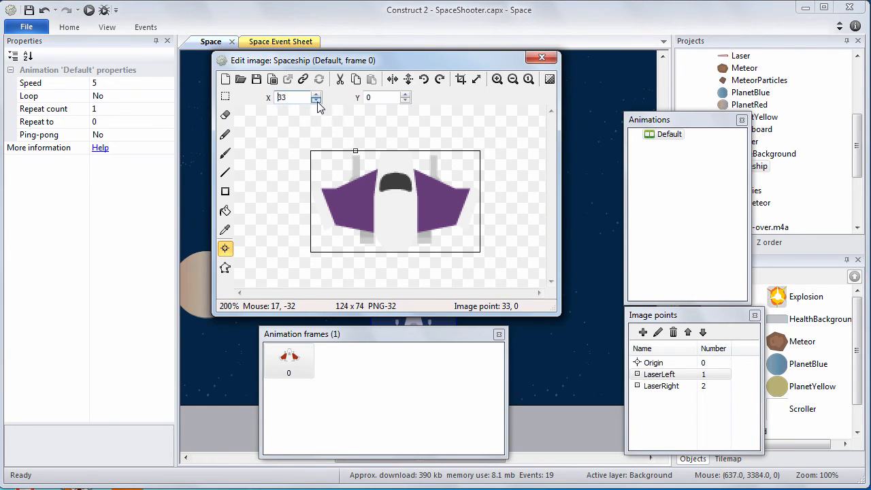
click(315, 95)
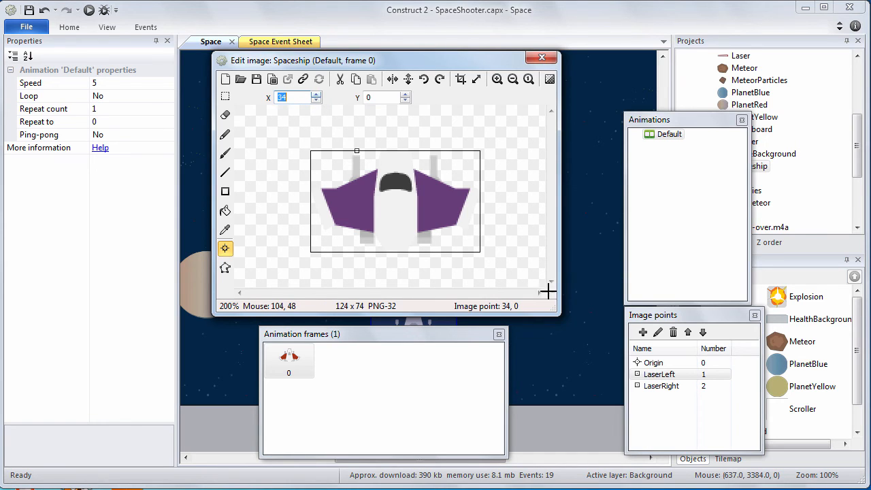
Set the LaserRight image point's X position to 91 at the right gun and close the image editor.
click(649, 386)
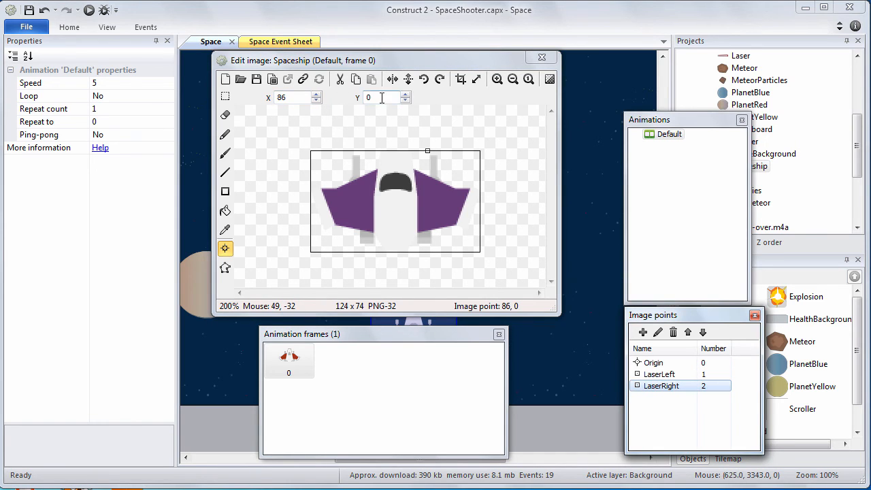
click(316, 94)
click(316, 95)
click(316, 95)
click(315, 95)
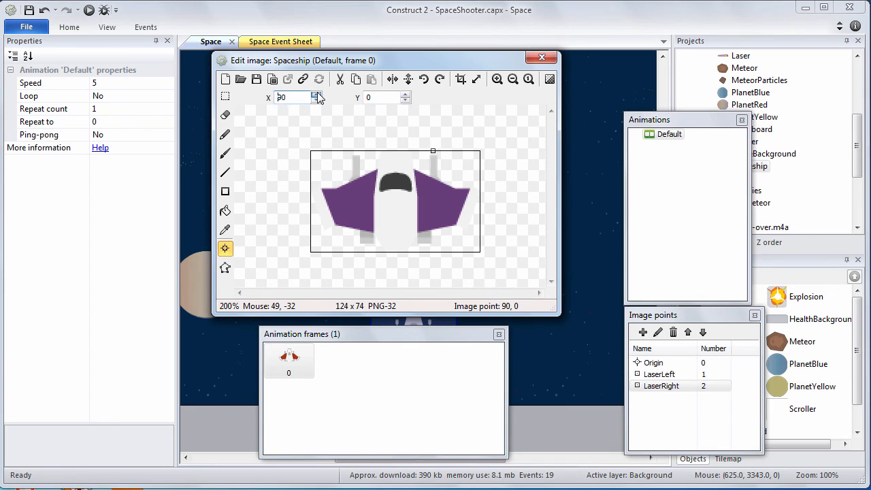
click(317, 95)
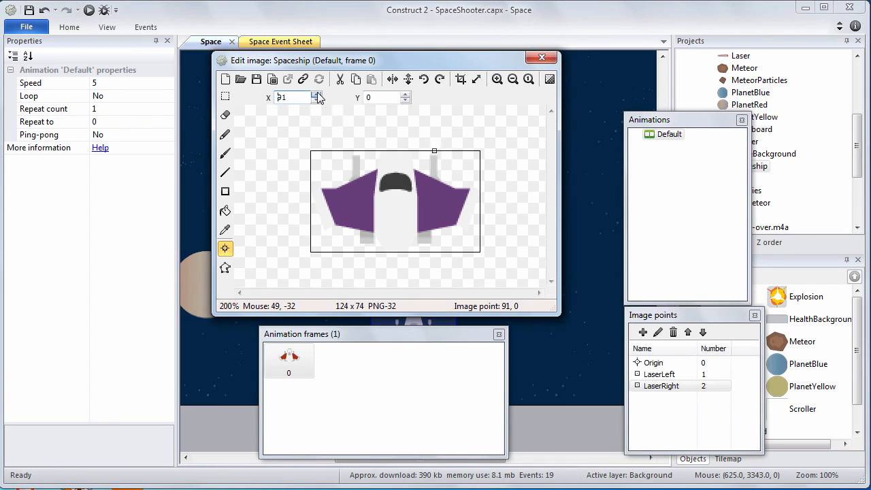
click(542, 59)
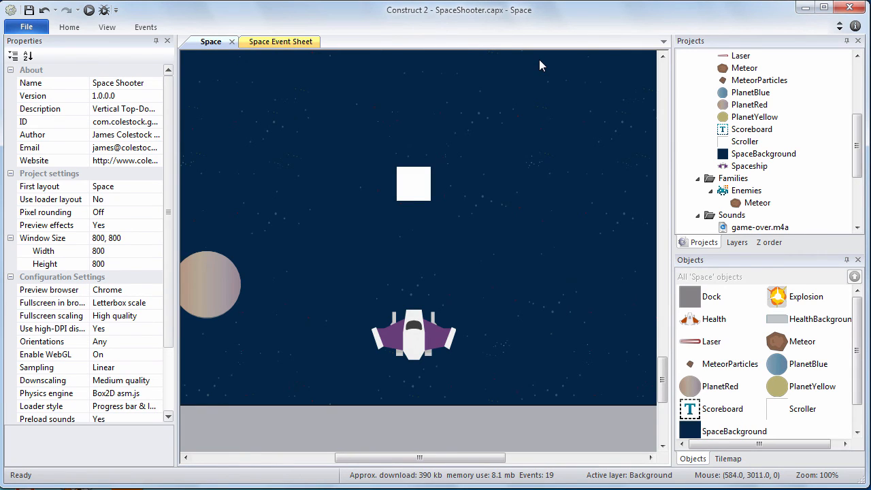
Run the game in the browser and fly the purple spaceship around to check that the lasers fire from its guns.
click(89, 10)
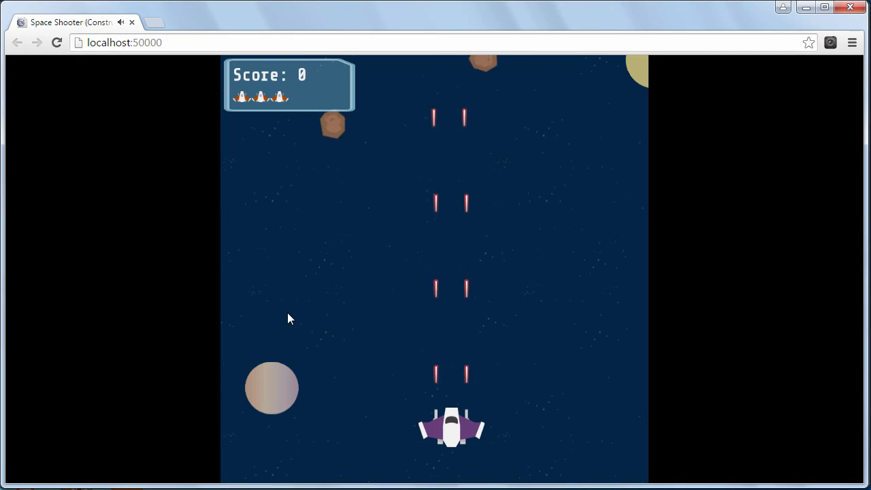
key(Right)
key(Up)
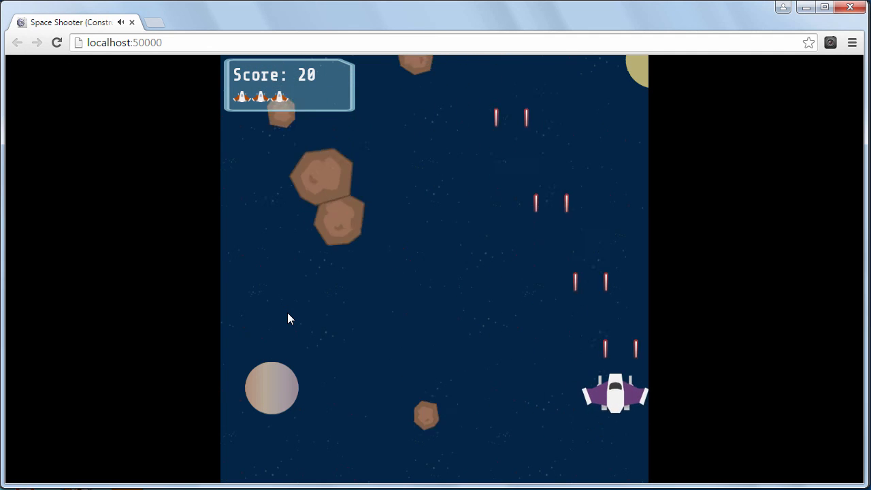
key(Up)
key(Left)
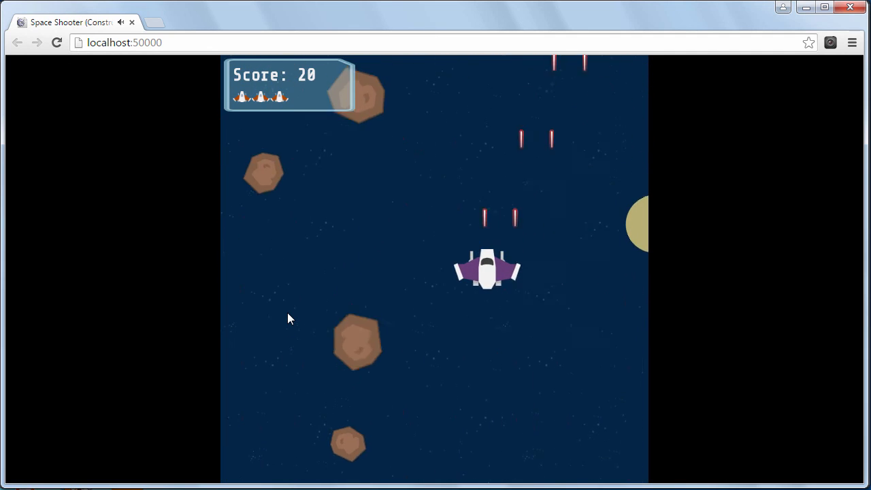
key(Left)
key(Down)
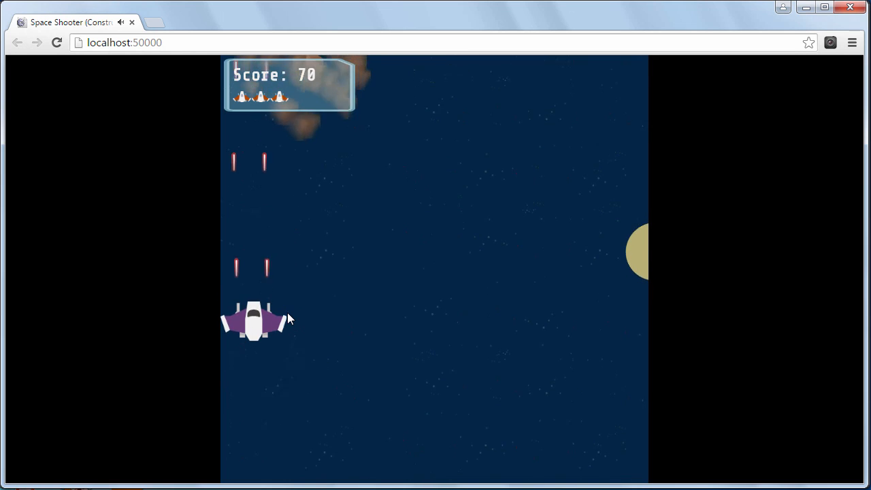
key(Right)
key(Up)
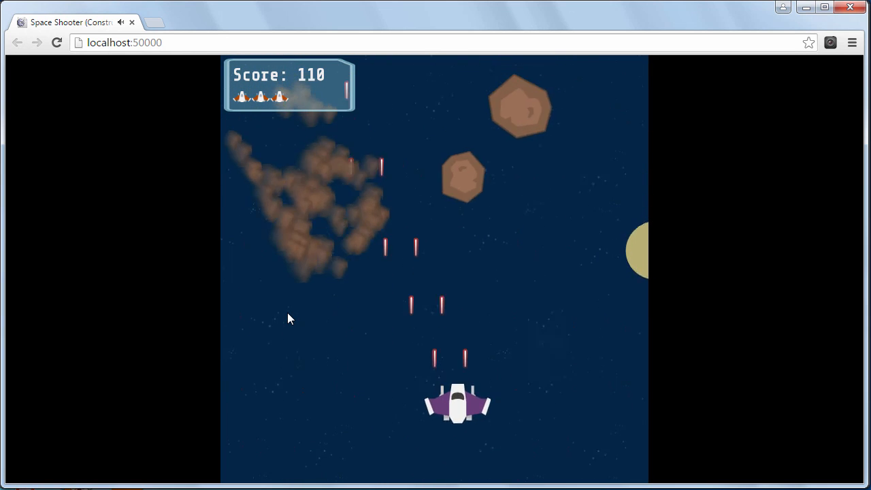
key(Up)
key(Left)
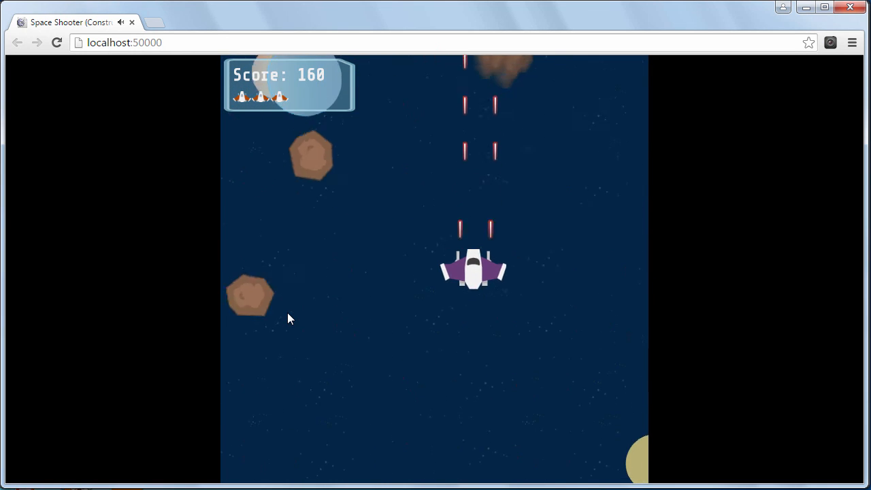